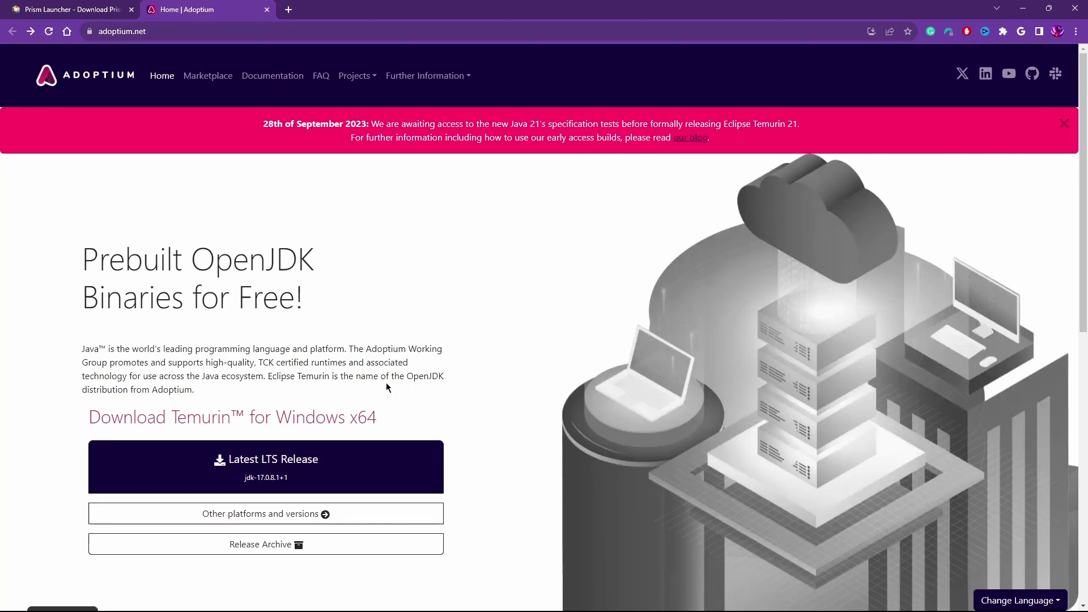
Download the latest LTS release of Temurin (jdk-17.0.8.1+1) for Windows x64 and close the Adoptium page.
{"action": "left_click", "coordinate": [338, 456]}
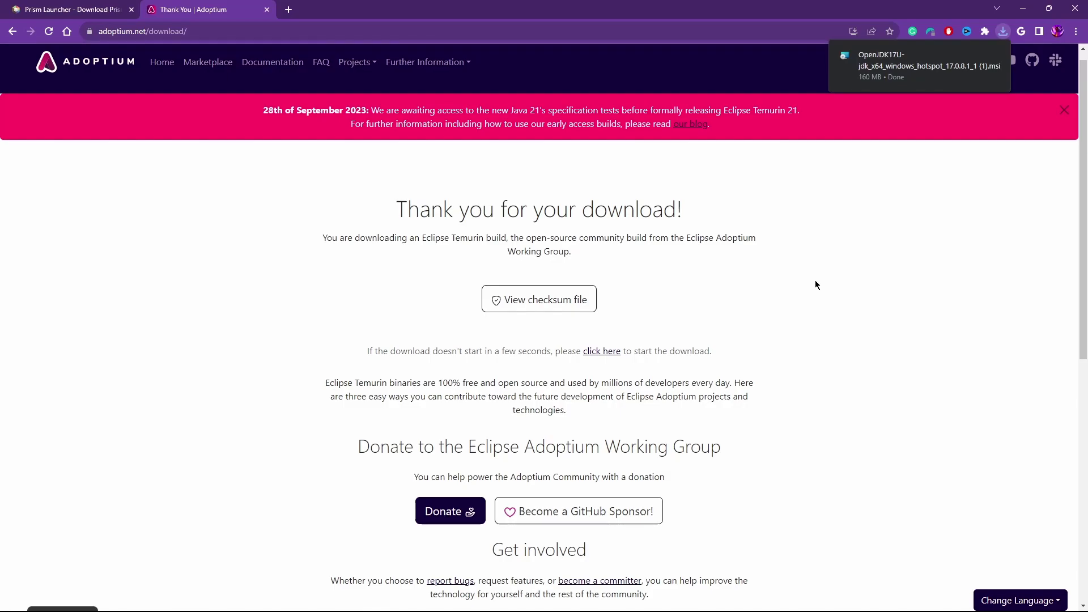
{"action": "key", "text": "ctrl+w"}
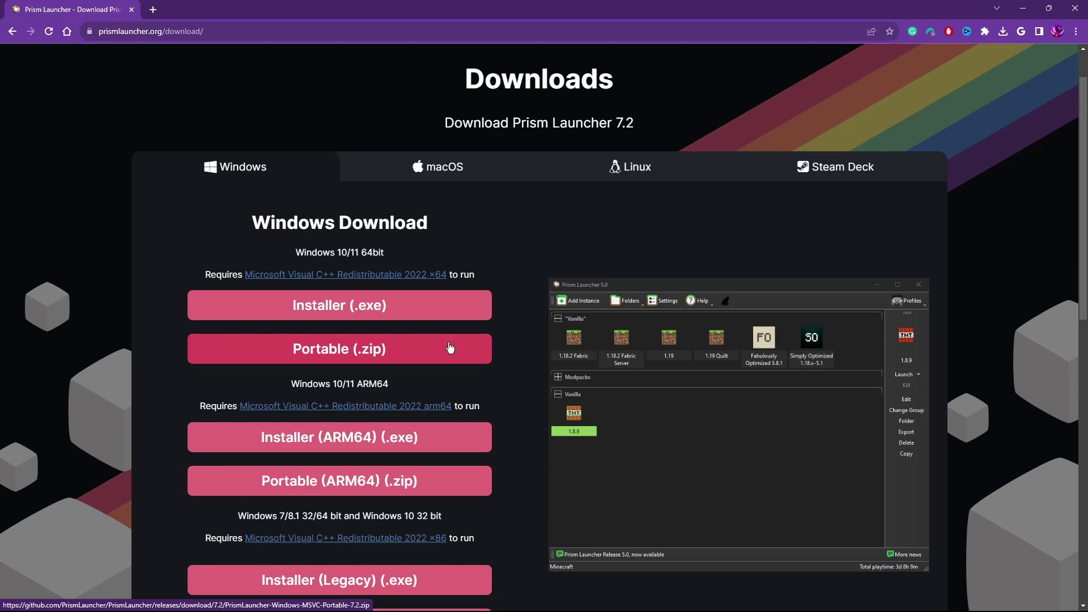
Download the Windows 10/11 64-bit portable zip of Prism Launcher 7.2 and extract it in the video folder.
{"action": "left_click", "coordinate": [449, 349]}
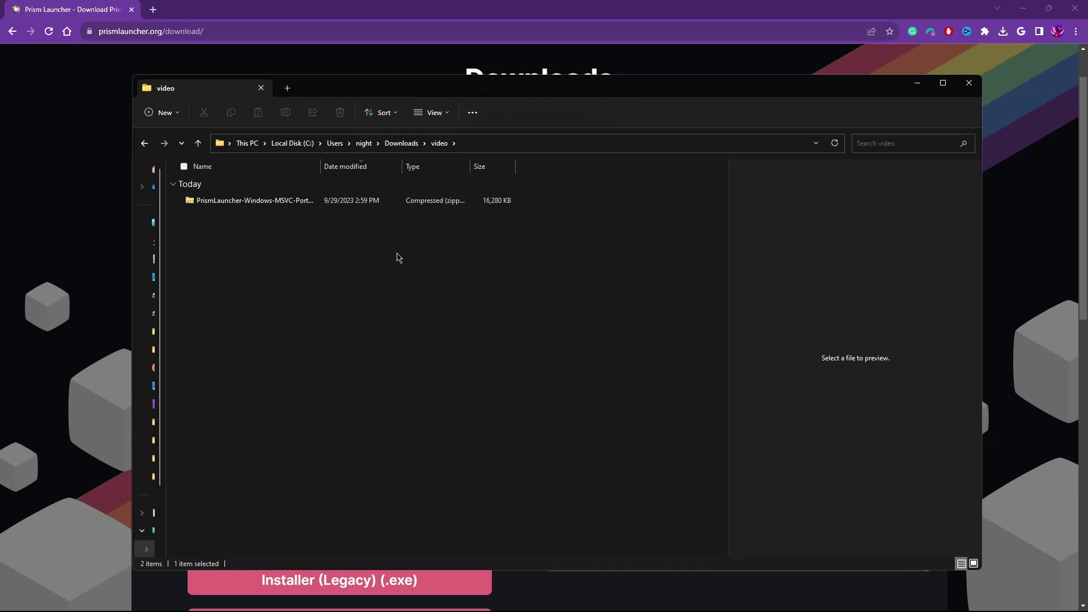
{"action": "left_click", "coordinate": [324, 202]}
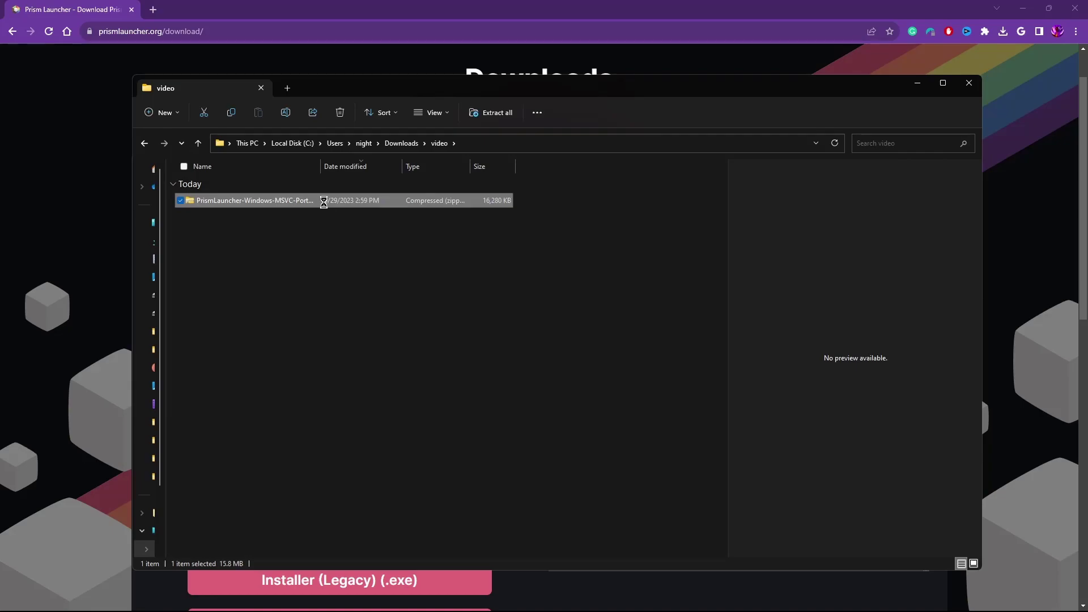
{"action": "right_click", "coordinate": [323, 203]}
{"action": "left_click", "coordinate": [366, 287]}
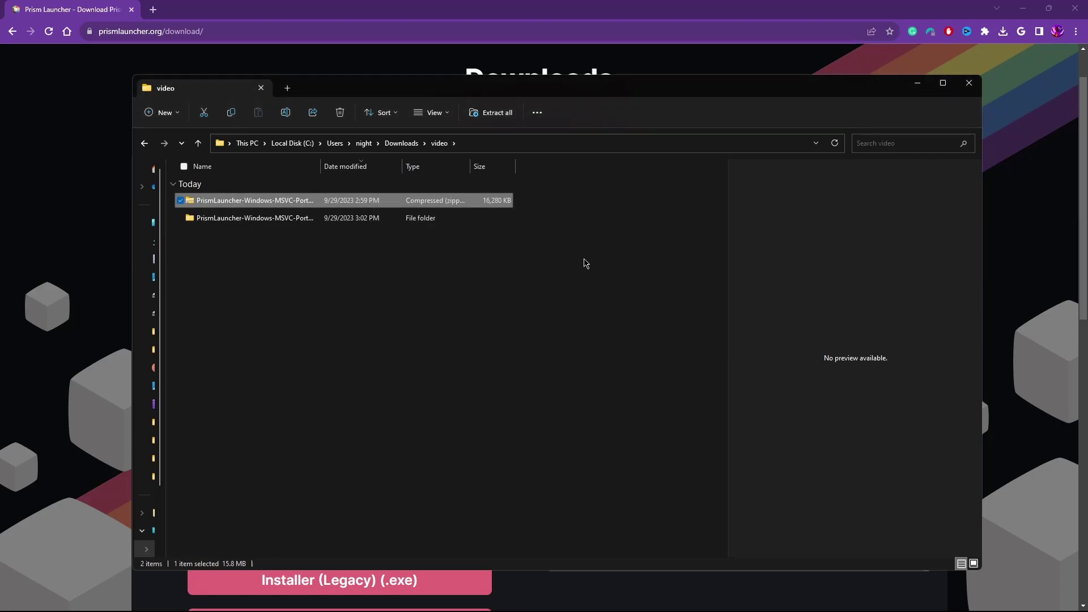
Open the extracted PrismLauncher-Windows-MSVC-Portable-7.2 folder and create a desktop shortcut for prismlauncher.exe.
{"action": "double_click", "coordinate": [260, 221]}
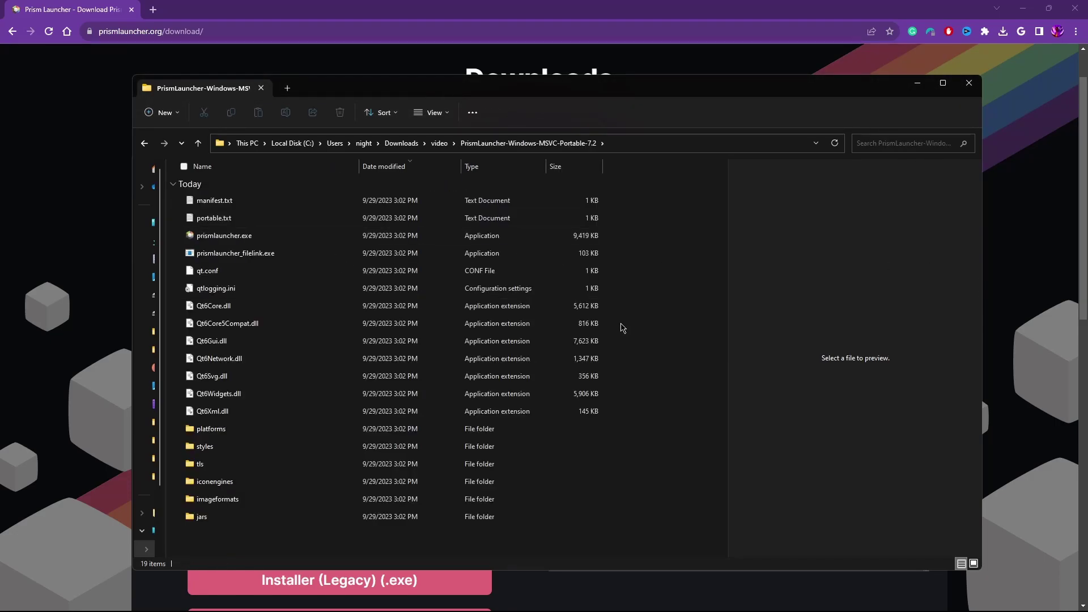
{"action": "left_click", "coordinate": [261, 242]}
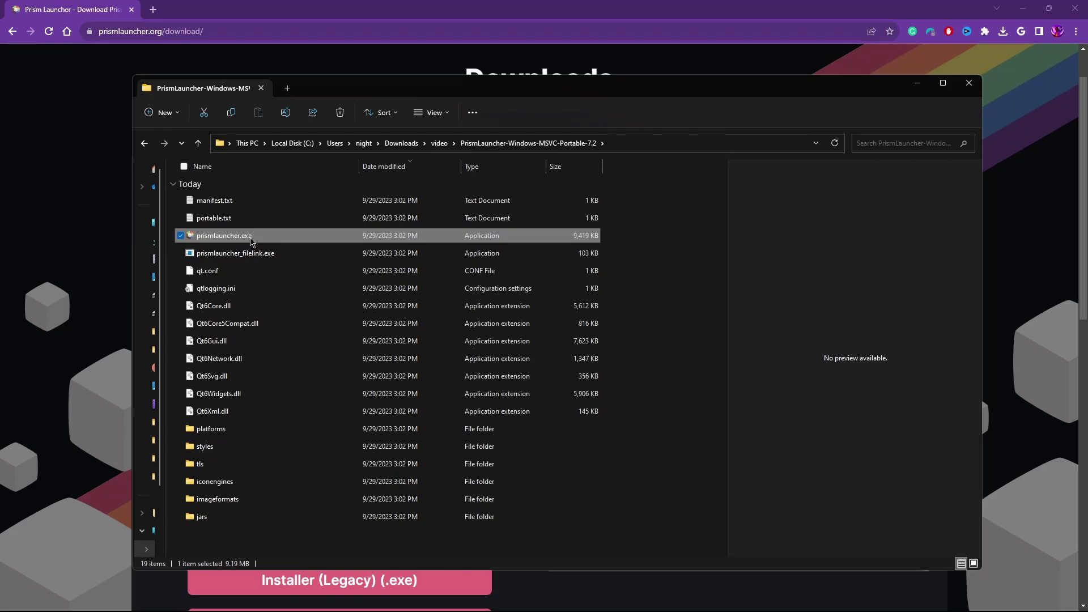
{"action": "right_click", "coordinate": [252, 243]}
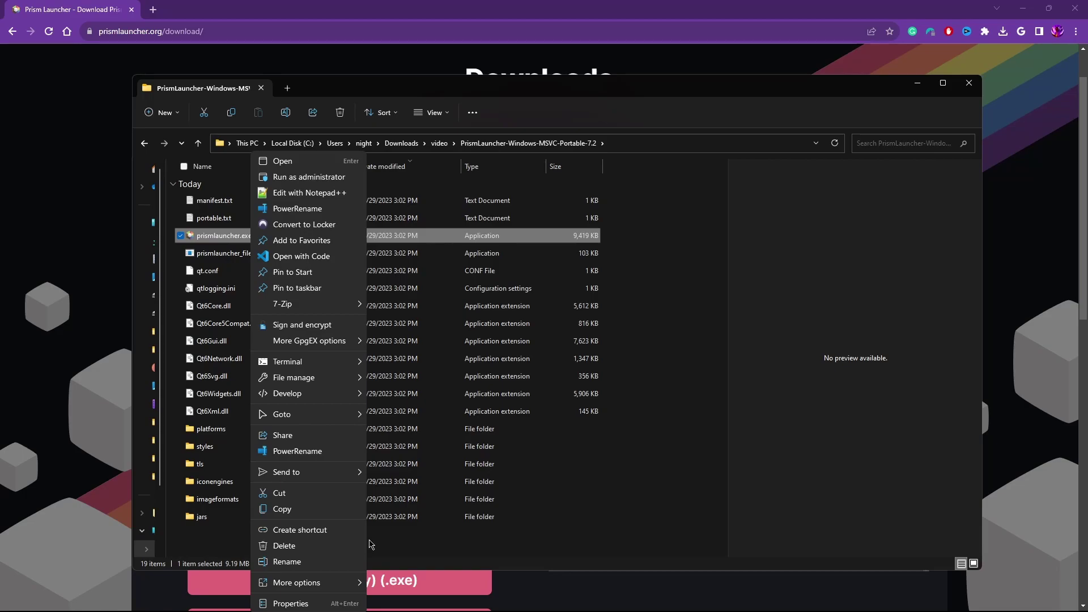
{"action": "mouse_move", "coordinate": [349, 476]}
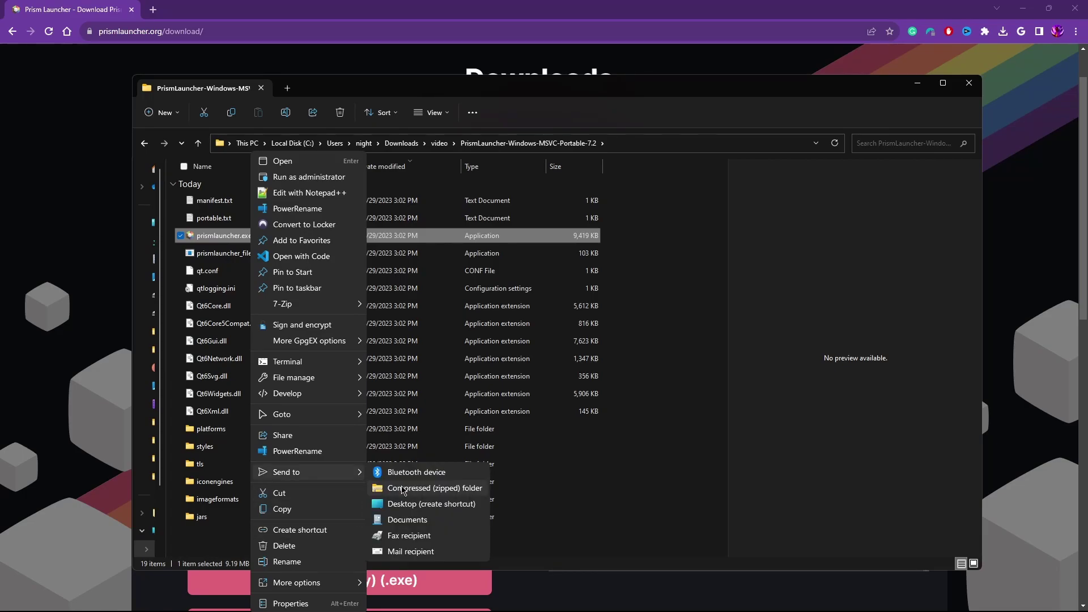
{"action": "left_click", "coordinate": [476, 513]}
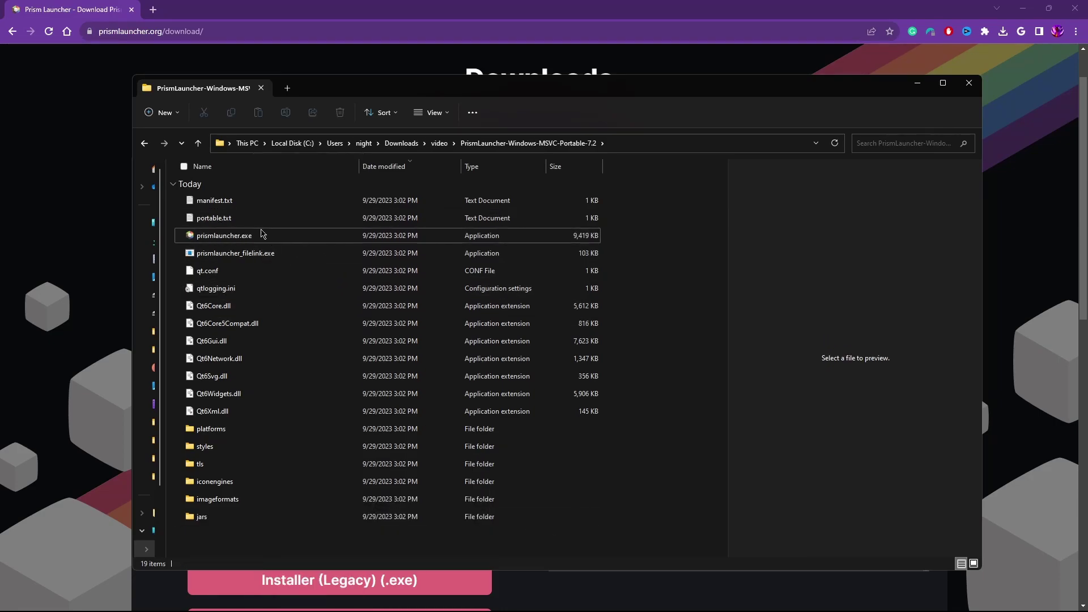
Run prismlauncher.exe and accept American English and the suggested Eclipse Adoptium Java 17.0.4 in the quick setup.
{"action": "left_click", "coordinate": [257, 243]}
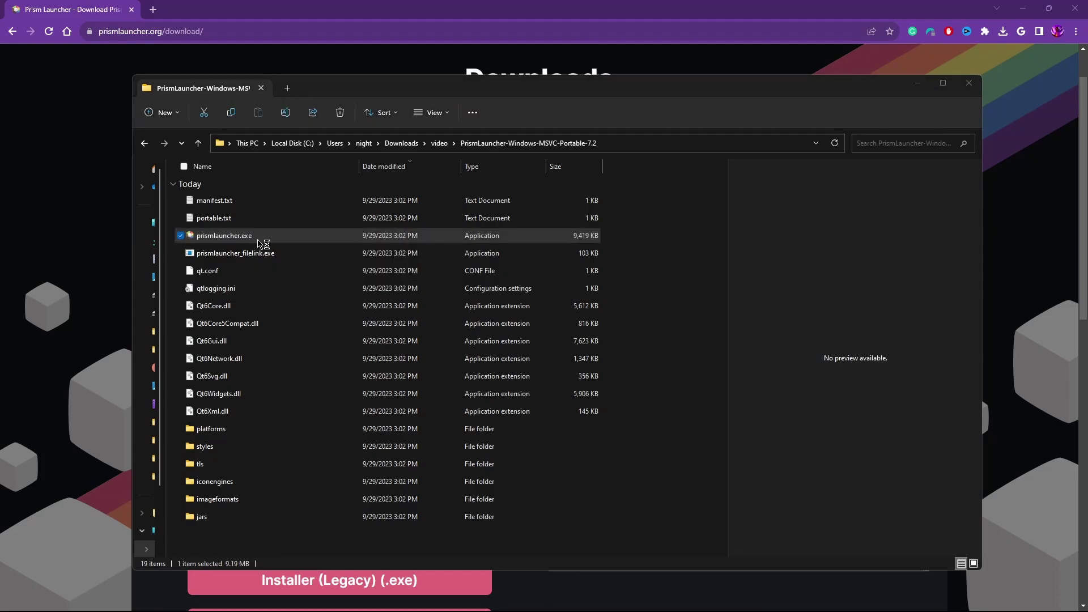
{"action": "double_click", "coordinate": [262, 243]}
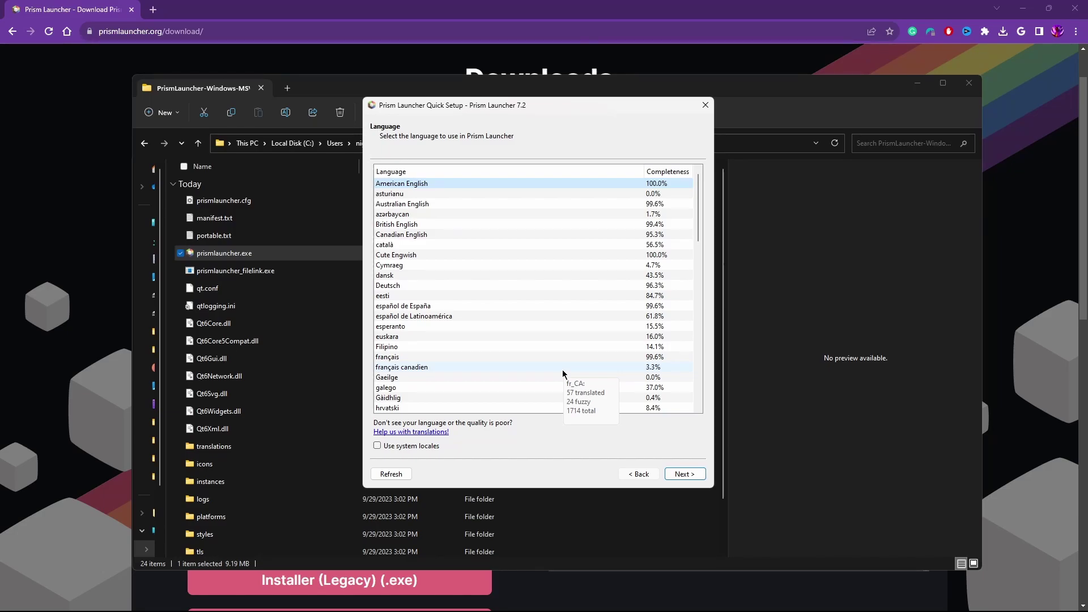
{"action": "left_click", "coordinate": [696, 475]}
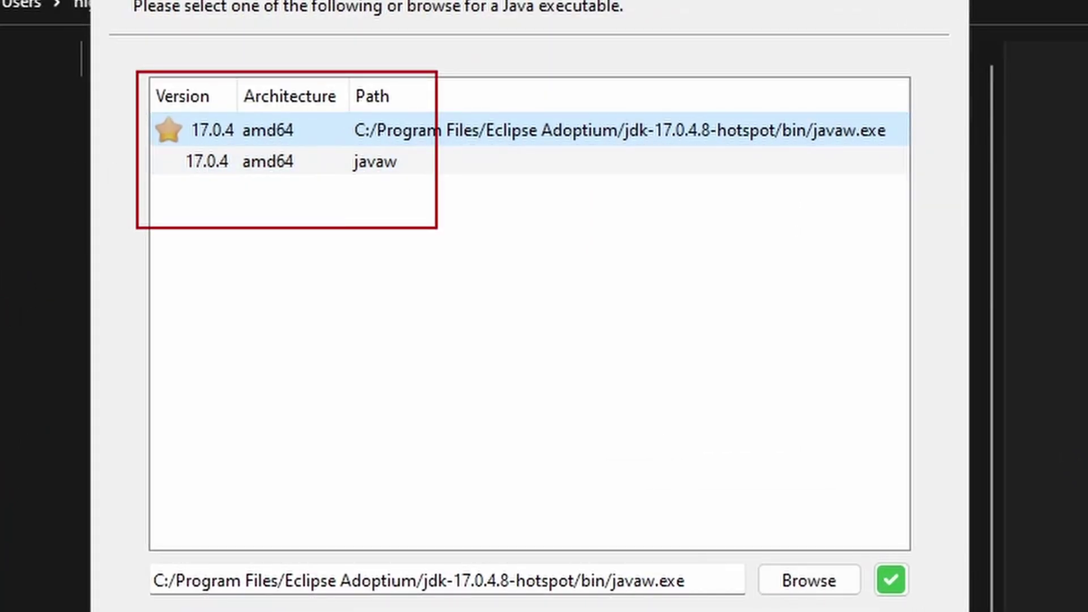
{"action": "left_click", "coordinate": [682, 474]}
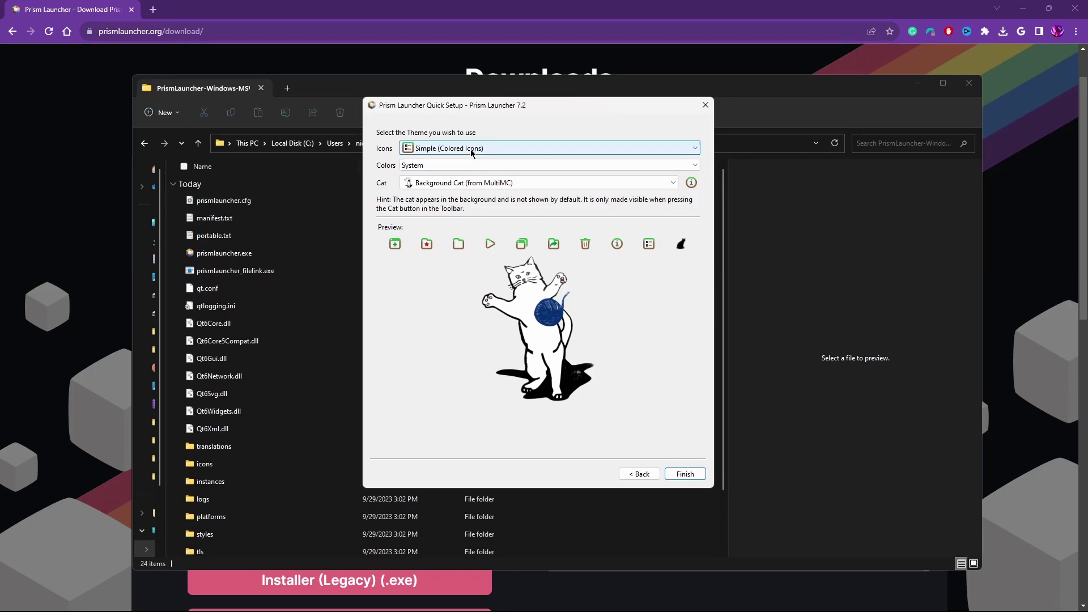
Set the theme to Simple (Blue Icons), Dark colors and the Teawie cat, and finish the quick setup.
{"action": "left_click", "coordinate": [470, 149]}
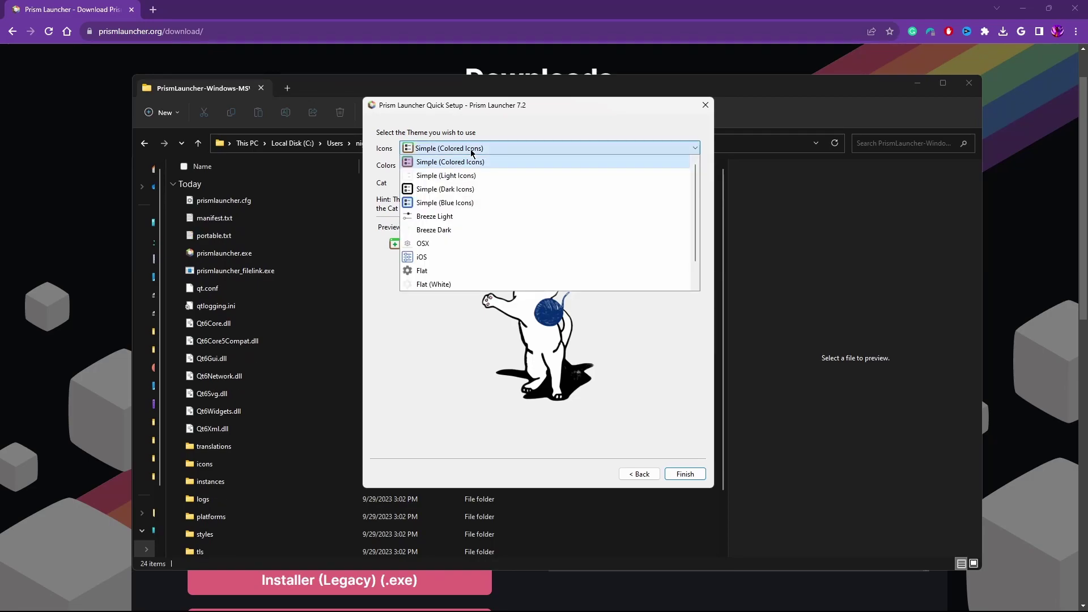
{"action": "left_click", "coordinate": [467, 203]}
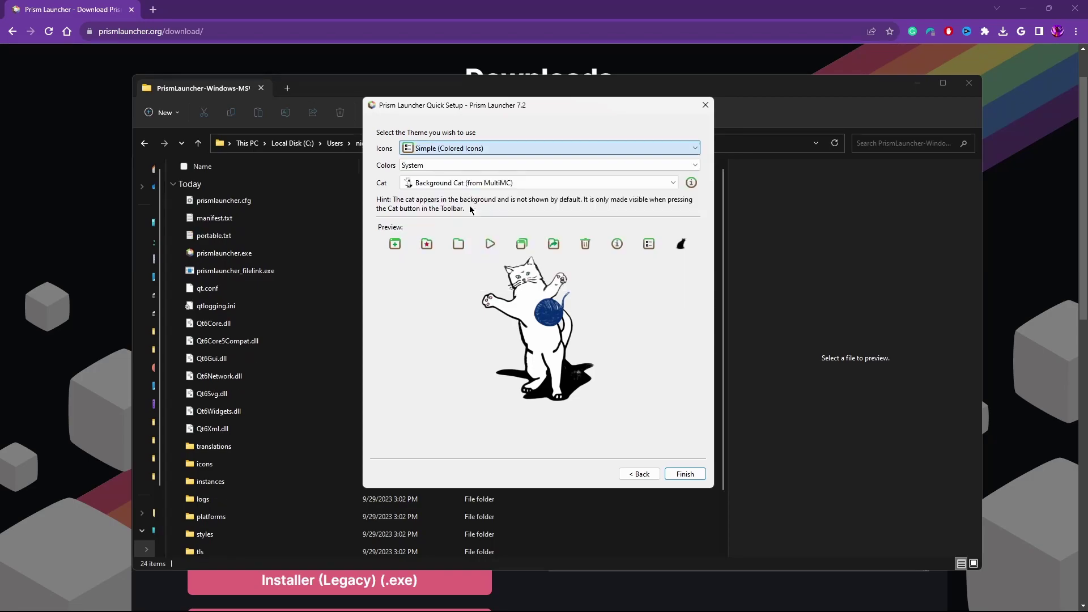
{"action": "left_click", "coordinate": [457, 170]}
{"action": "left_click", "coordinate": [433, 189]}
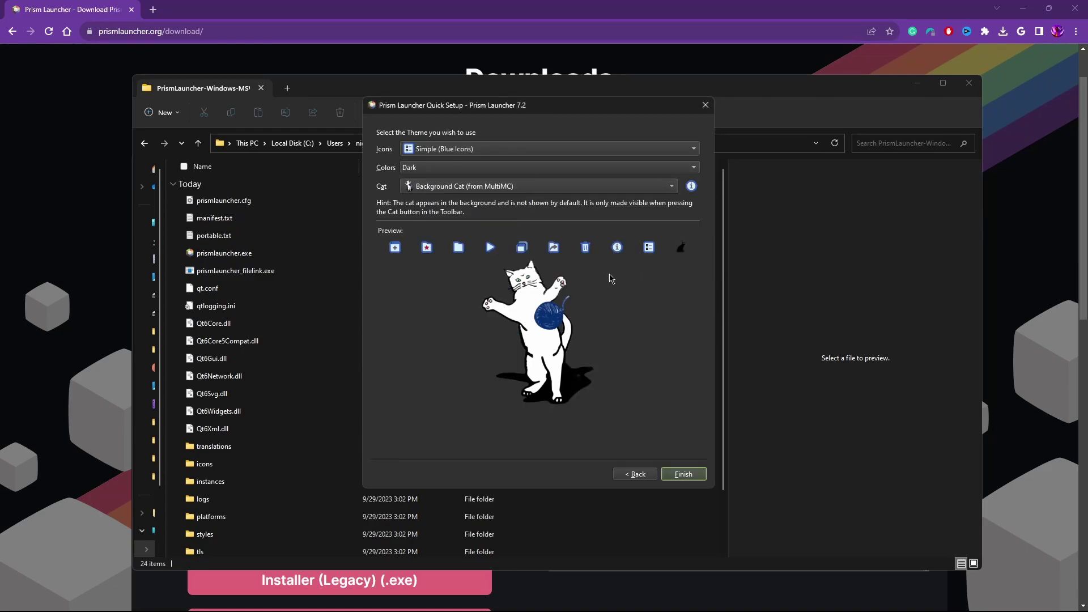
{"action": "left_click", "coordinate": [490, 188]}
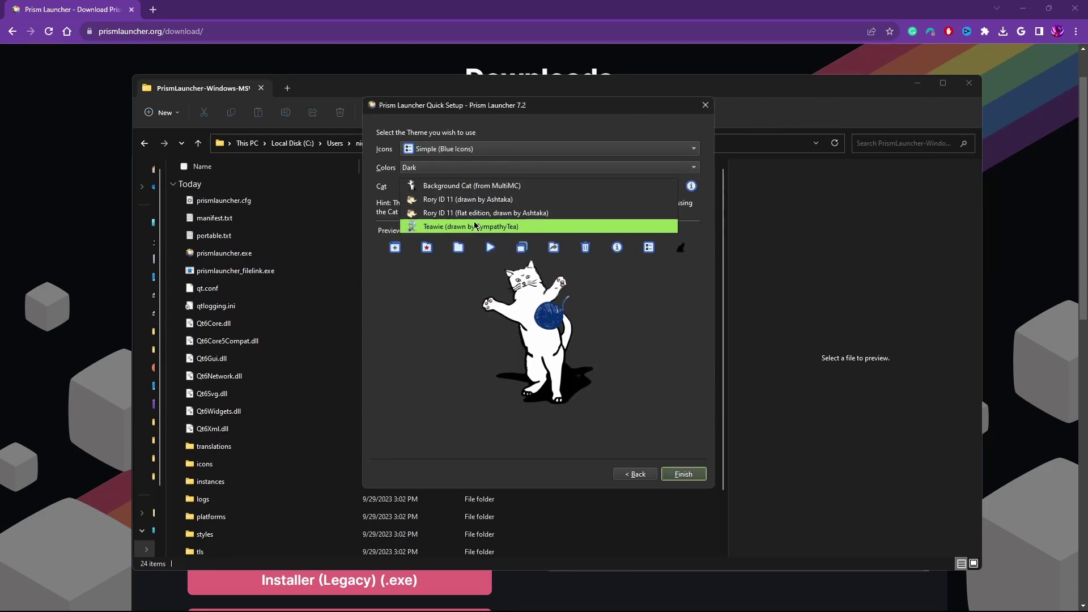
{"action": "left_click", "coordinate": [475, 226]}
{"action": "key", "text": "Return"}
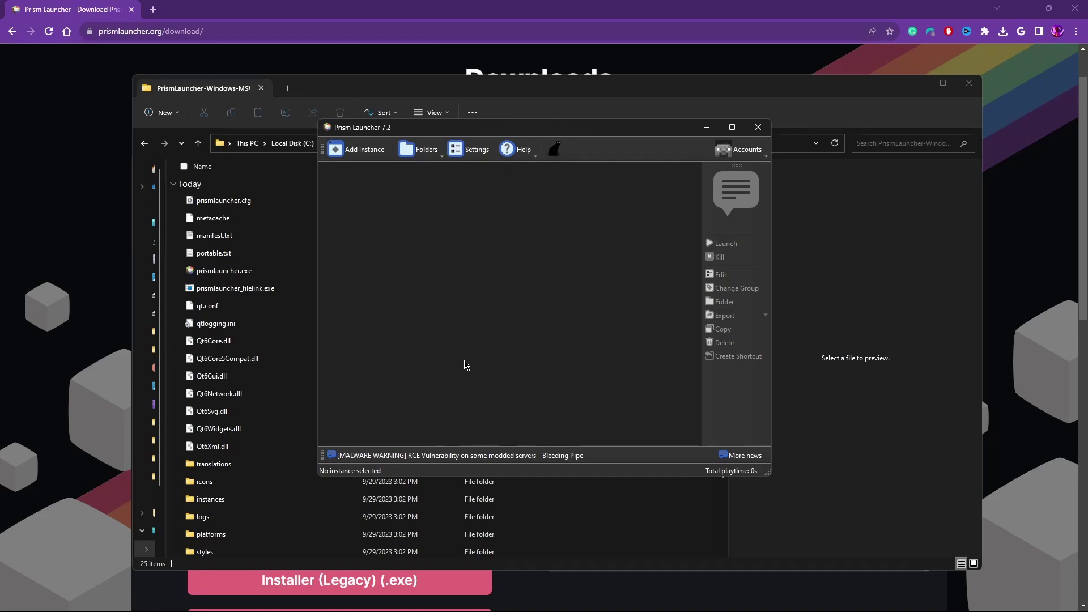
Open the account management settings and start adding a Microsoft account.
{"action": "left_click", "coordinate": [727, 152]}
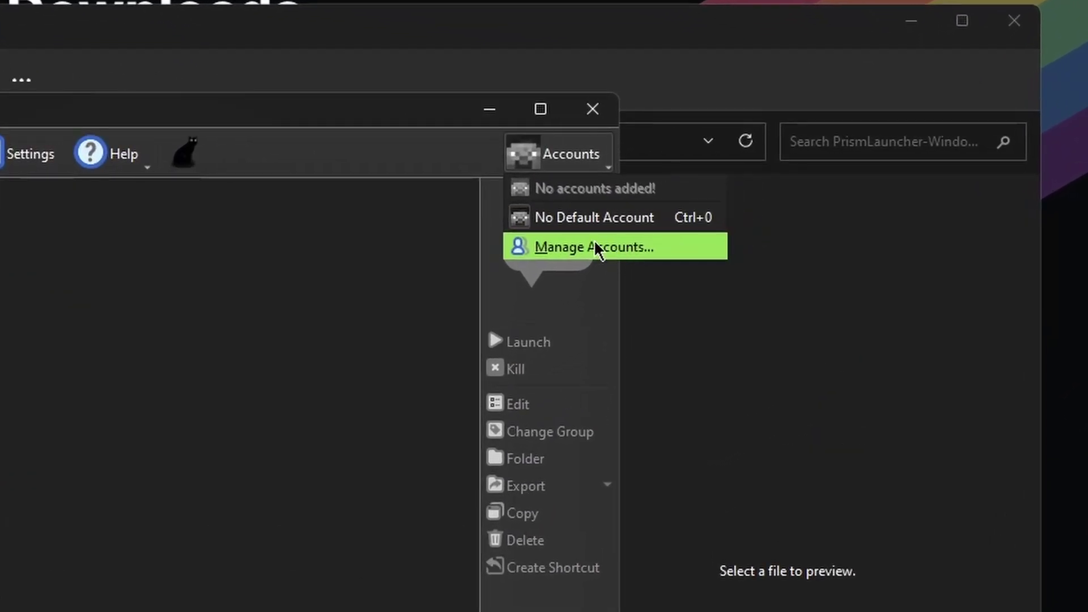
{"action": "left_click", "coordinate": [599, 252]}
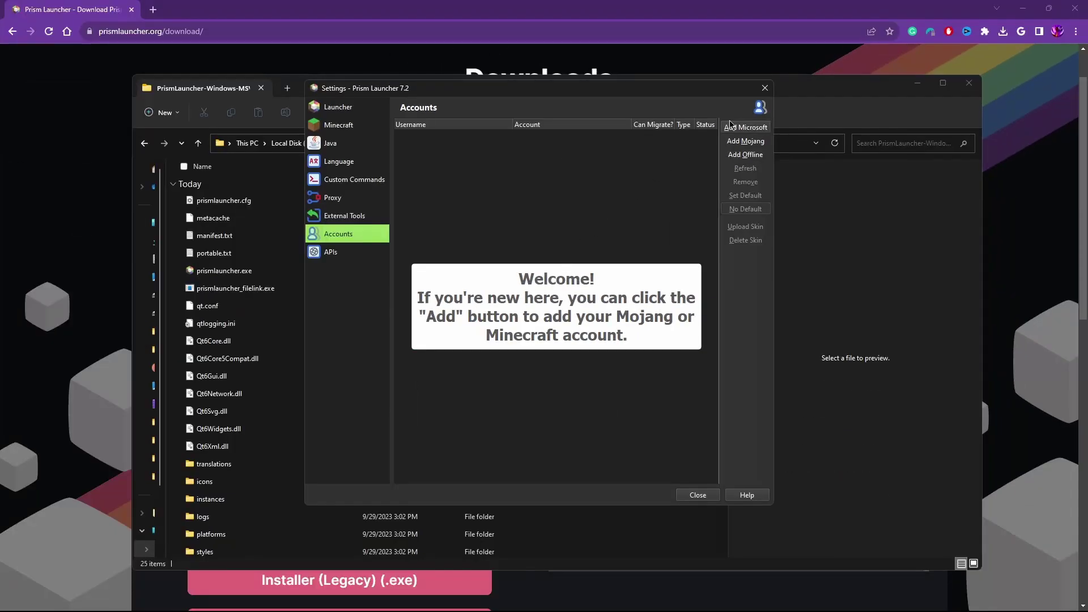
{"action": "left_click", "coordinate": [734, 128]}
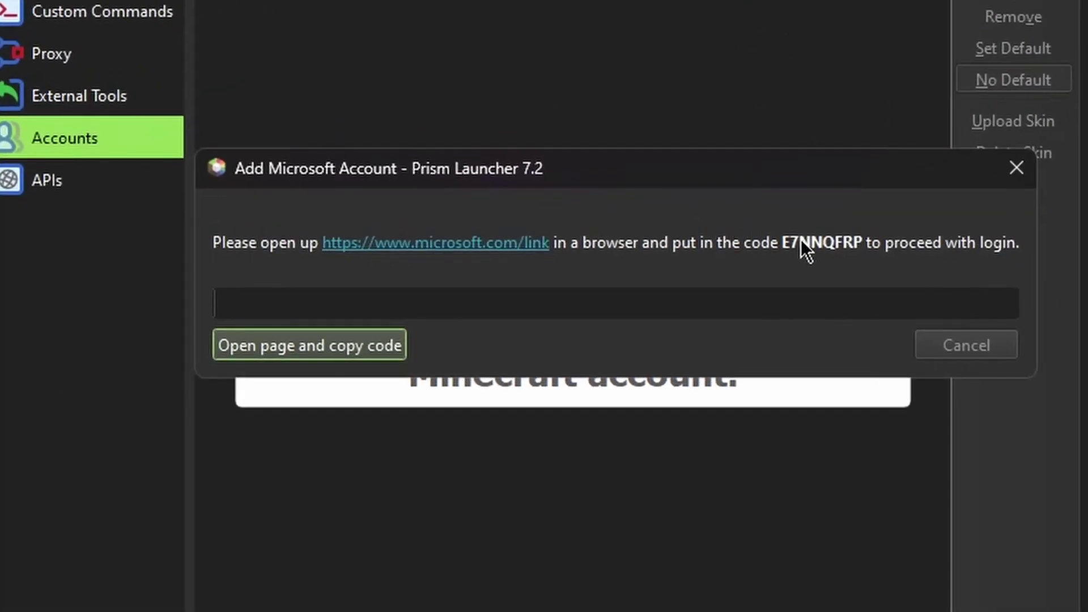
Copy the device login code and submit it on the Microsoft link page.
{"action": "double_click", "coordinate": [704, 264]}
{"action": "key", "text": "ctrl+c"}
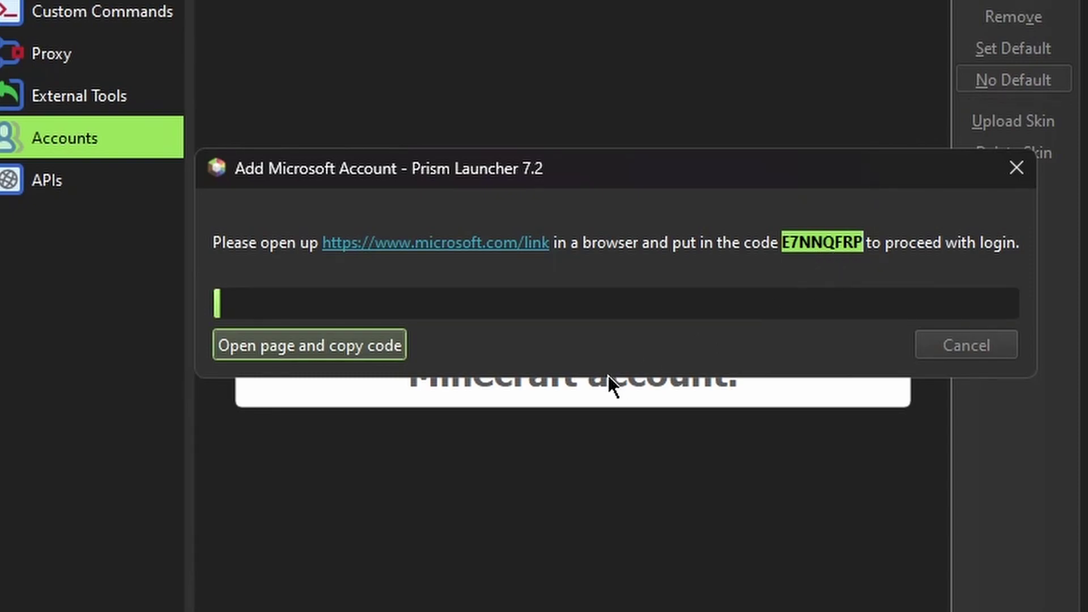
{"action": "left_click", "coordinate": [297, 355]}
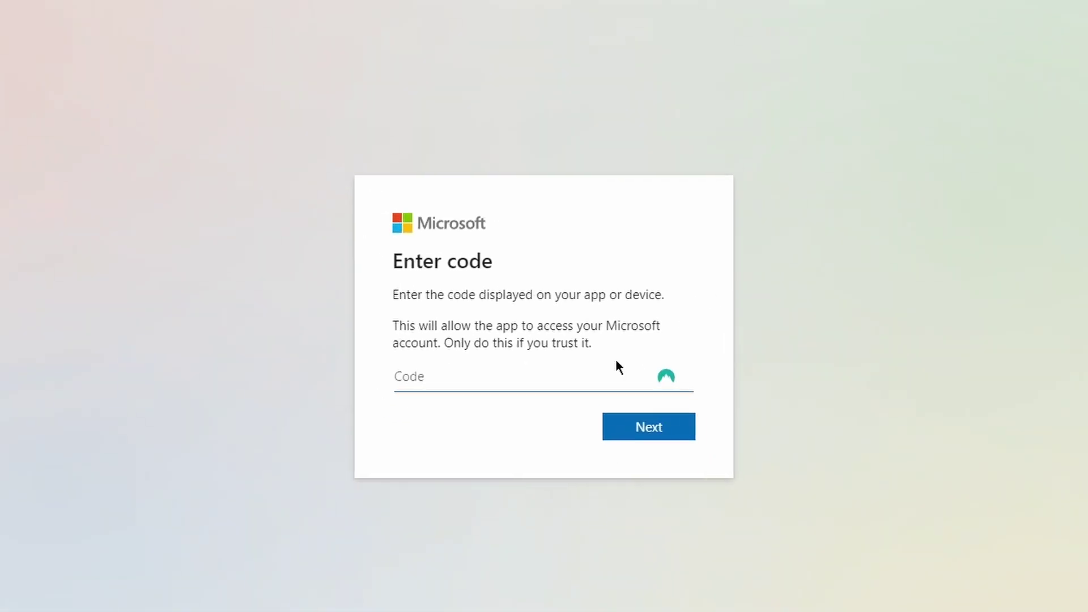
{"action": "key", "text": "ctrl+v"}
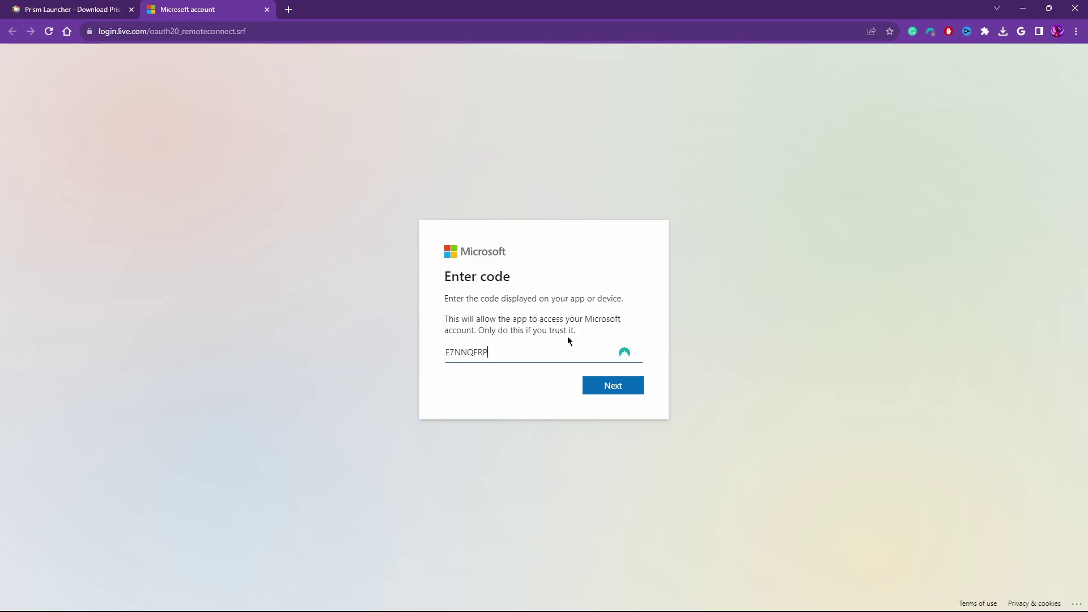
{"action": "left_click", "coordinate": [605, 388]}
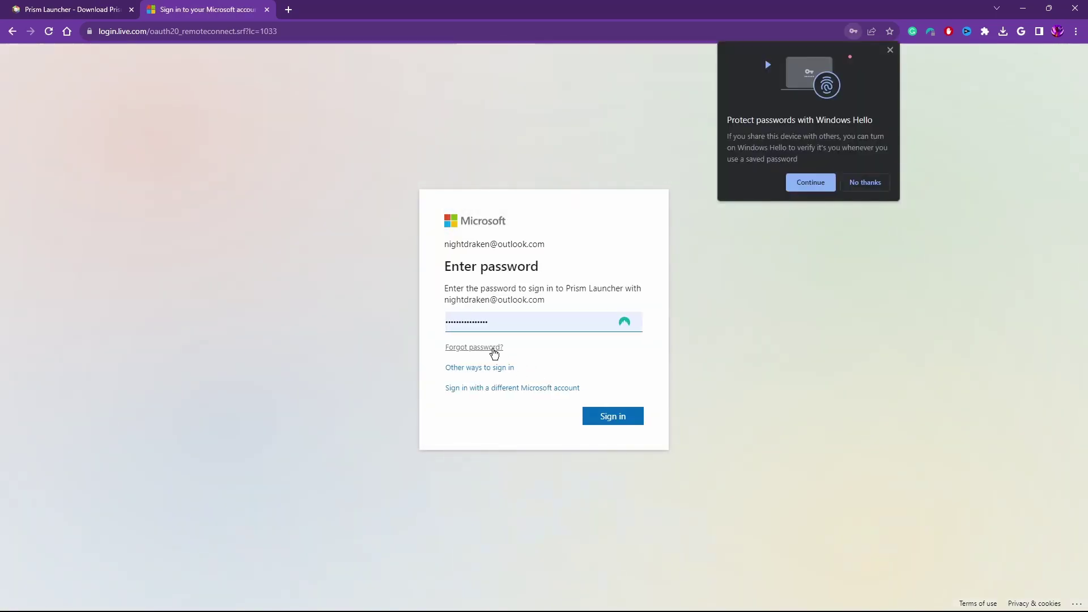
Abandon the Microsoft sign-in page, cancel adding the account in Prism Launcher and close its settings.
{"action": "left_click", "coordinate": [267, 10]}
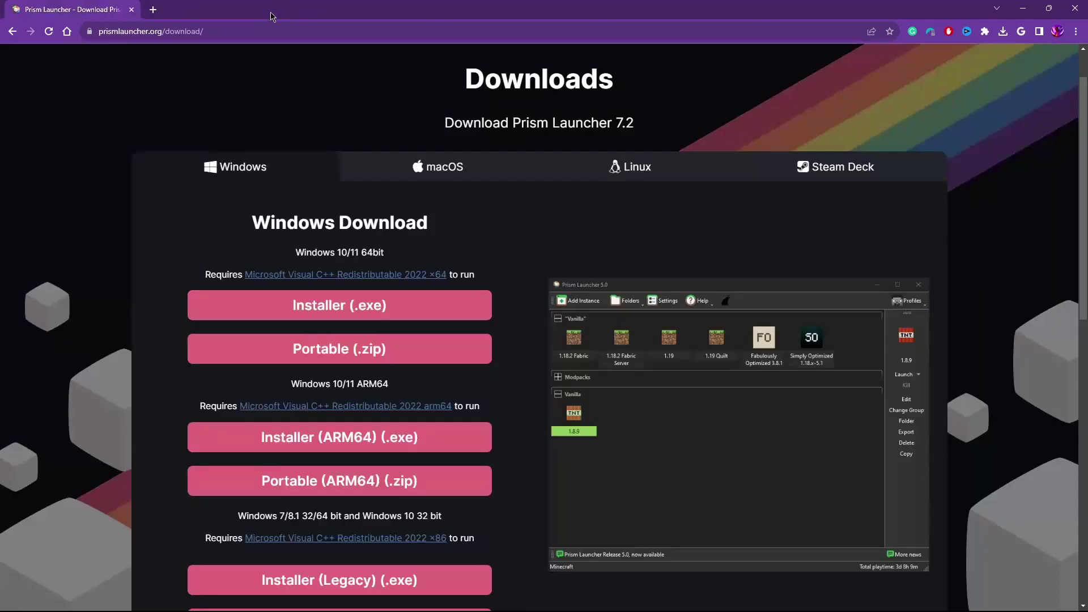
{"action": "left_click", "coordinate": [669, 598]}
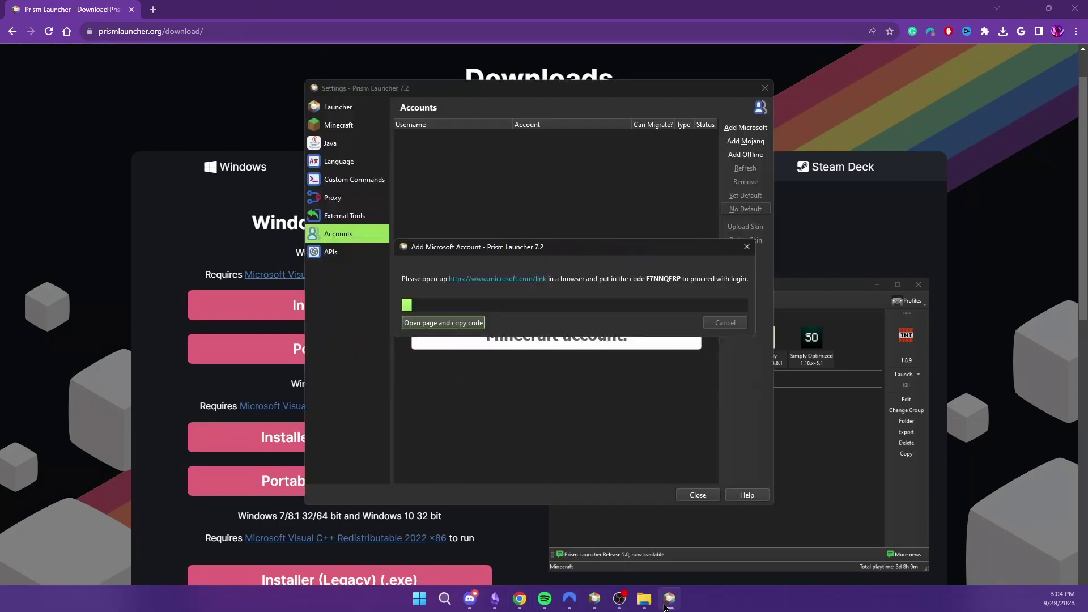
{"action": "mouse_move", "coordinate": [645, 598]}
{"action": "left_click", "coordinate": [747, 246]}
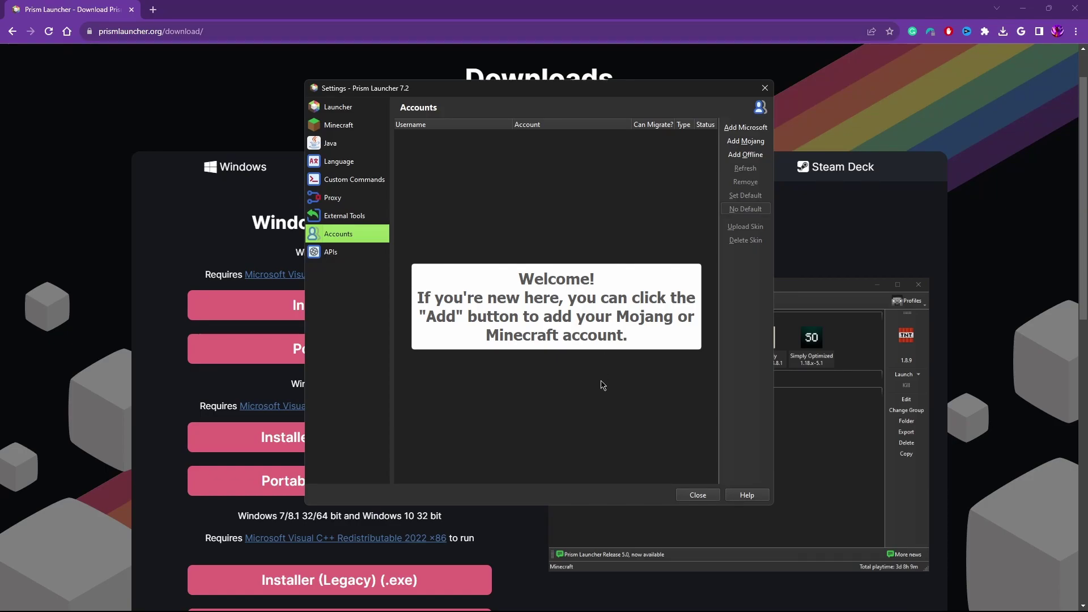
{"action": "left_click", "coordinate": [697, 495]}
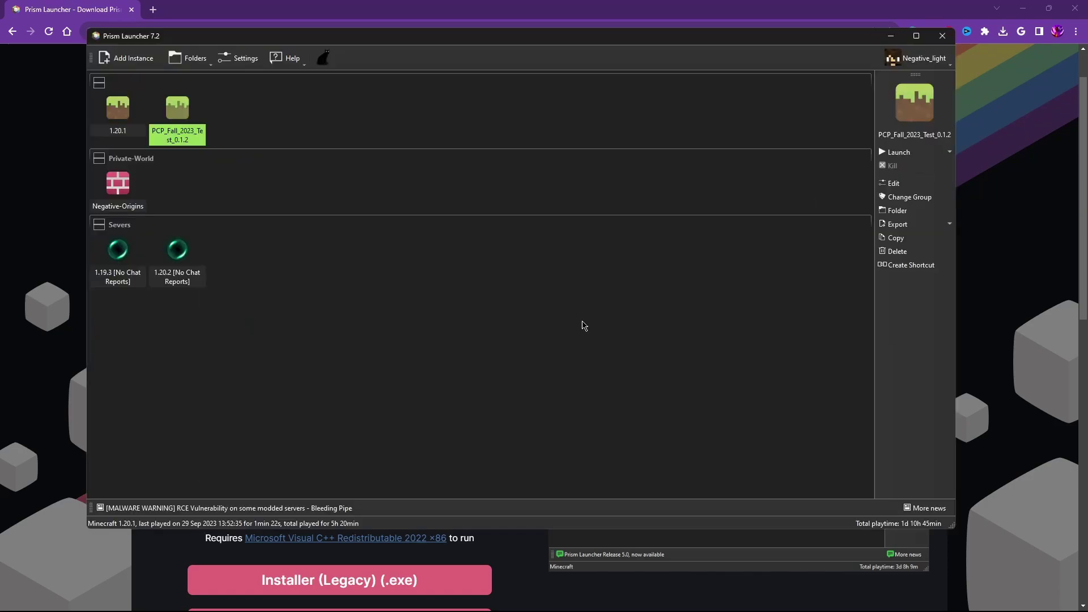